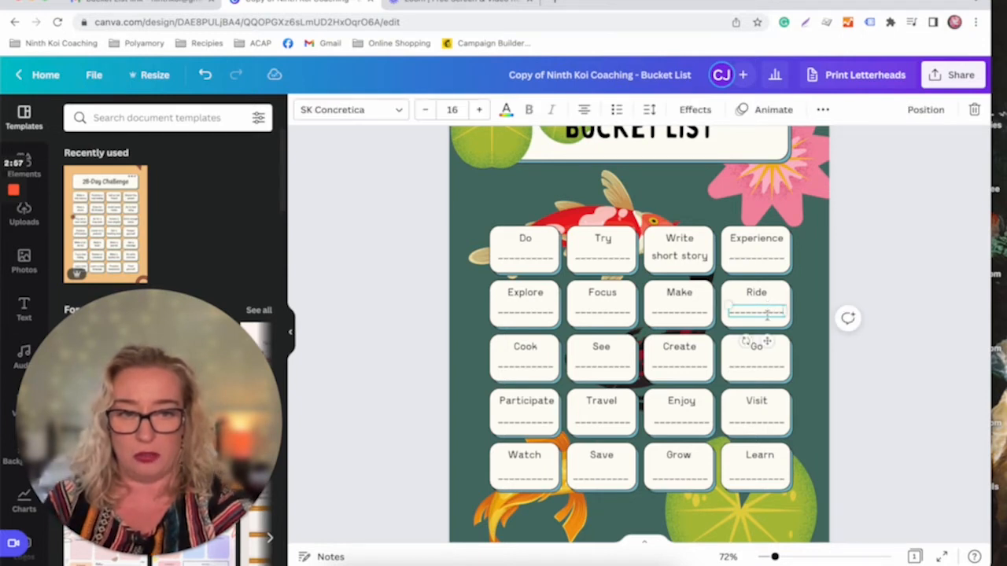
- Replace the placeholder line on the "Ride" card with the text "in a helicopter"
{"action": "double_click", "coordinate": [767, 312]}
{"action": "type", "text": "a"}
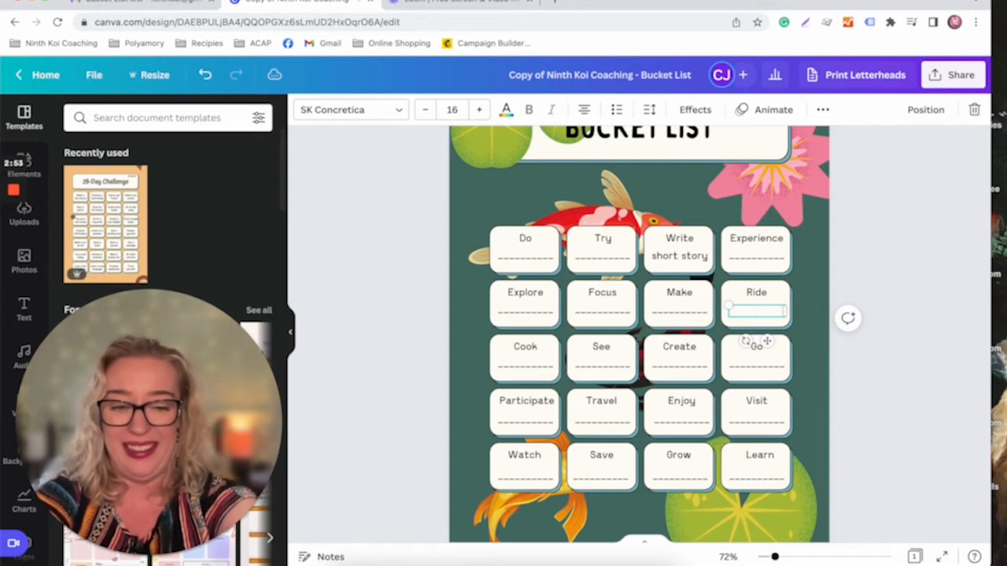
{"action": "type", "text": "n a helicopter"}
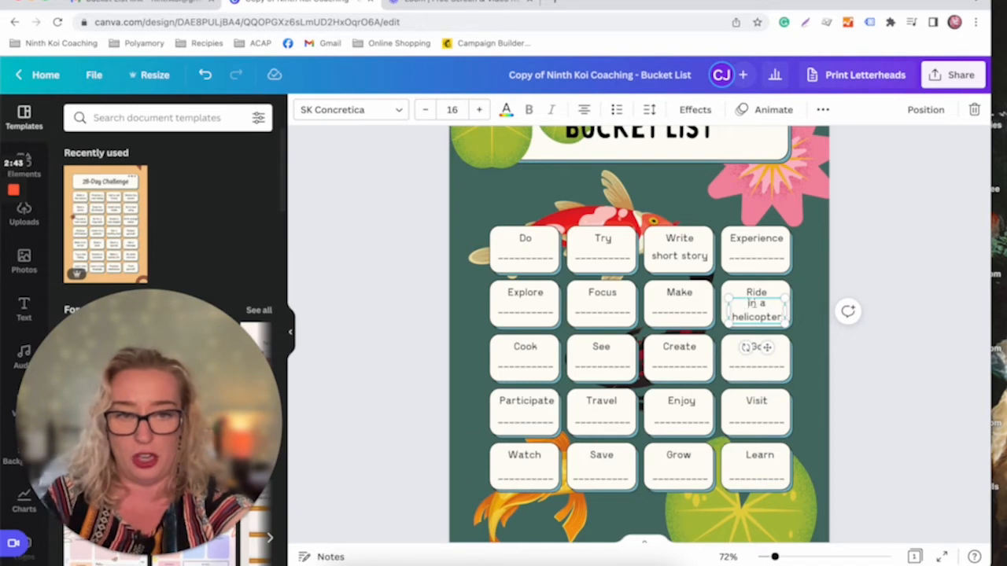
- Try a smaller font size on the "in a helicopter" text and restore it to 16
{"action": "left_click_drag", "start_coordinate": [747, 303], "coordinate": [780, 317]}
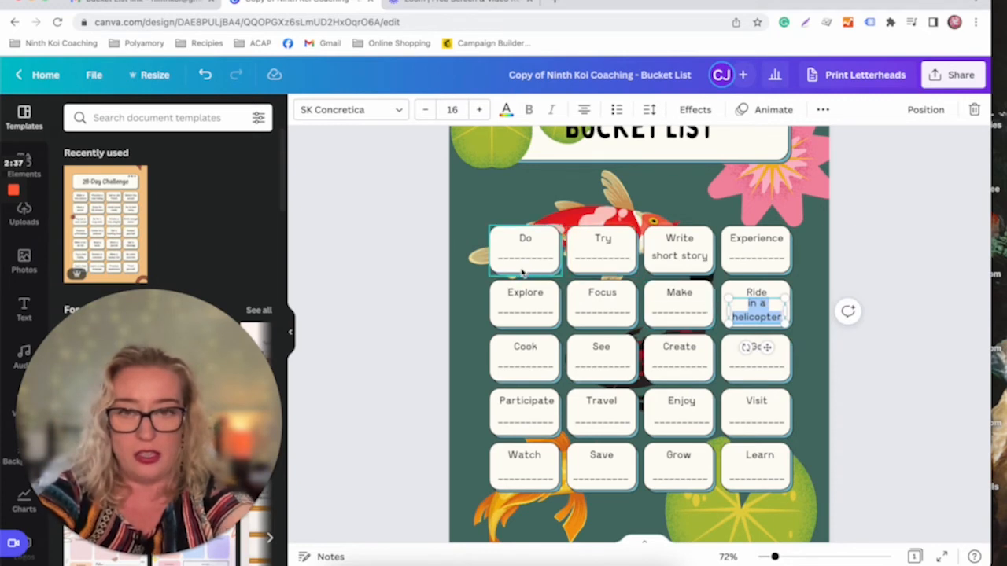
{"action": "left_click", "coordinate": [426, 109]}
{"action": "left_click", "coordinate": [425, 109]}
{"action": "left_click", "coordinate": [426, 109]}
{"action": "left_click", "coordinate": [426, 109]}
{"action": "left_click", "coordinate": [426, 109]}
{"action": "left_click", "coordinate": [480, 109]}
{"action": "left_click", "coordinate": [480, 109]}
{"action": "left_click", "coordinate": [480, 109]}
{"action": "left_click", "coordinate": [480, 109]}
{"action": "left_click", "coordinate": [480, 109]}
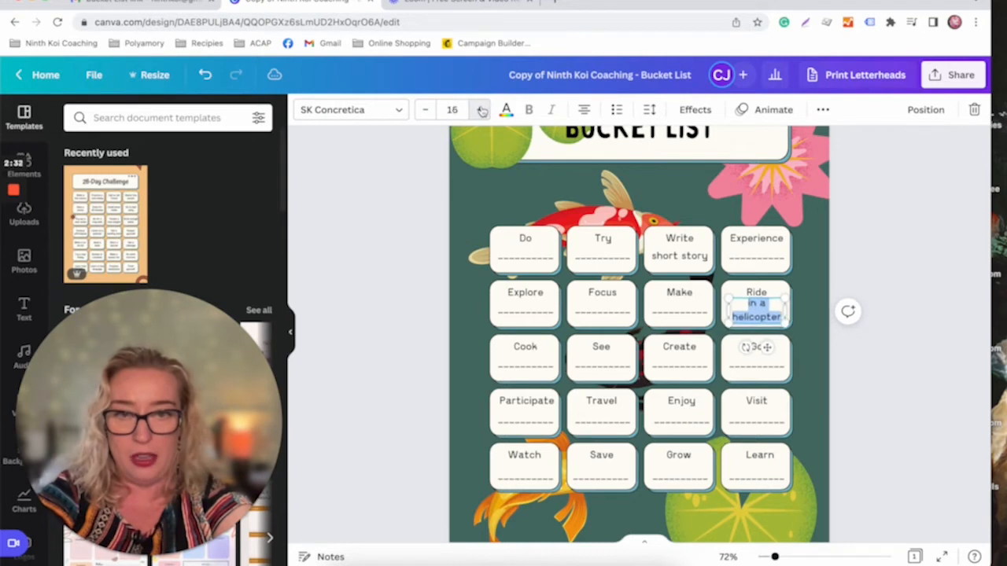
- Browse the available fonts for the "in a helicopter" text without choosing another one
{"action": "left_click", "coordinate": [400, 109]}
{"action": "left_click_drag", "start_coordinate": [197, 333], "coordinate": [420, 332]}
{"action": "scroll", "coordinate": [113, 286], "scroll_direction": "down", "scroll_amount": 1}
{"action": "scroll", "coordinate": [113, 286], "scroll_direction": "up", "scroll_amount": 1}
{"action": "scroll", "coordinate": [112, 288], "scroll_direction": "down", "scroll_amount": 1}
{"action": "scroll", "coordinate": [112, 286], "scroll_direction": "down", "scroll_amount": 2}
{"action": "scroll", "coordinate": [112, 287], "scroll_direction": "up", "scroll_amount": 3}
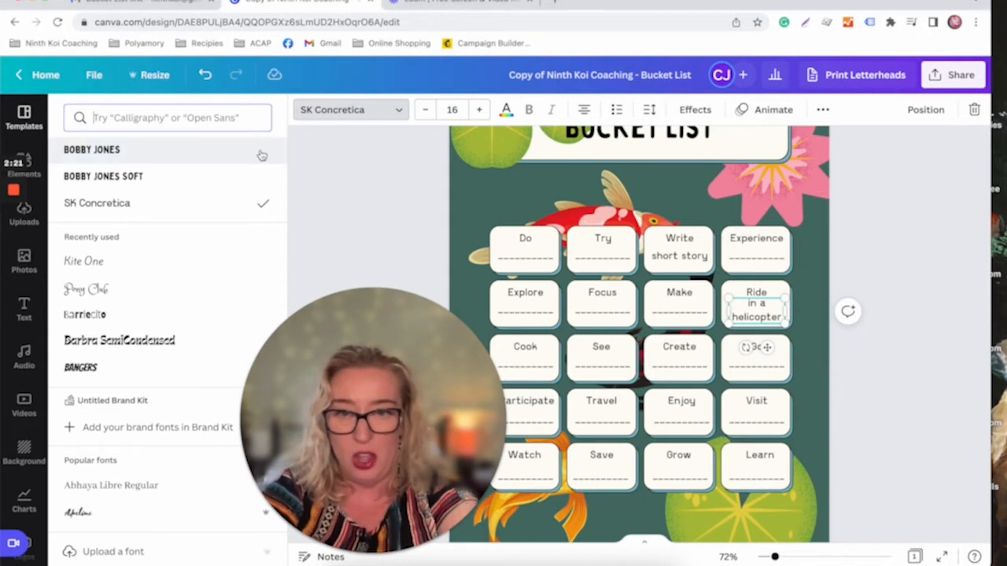
{"action": "left_click", "coordinate": [809, 262]}
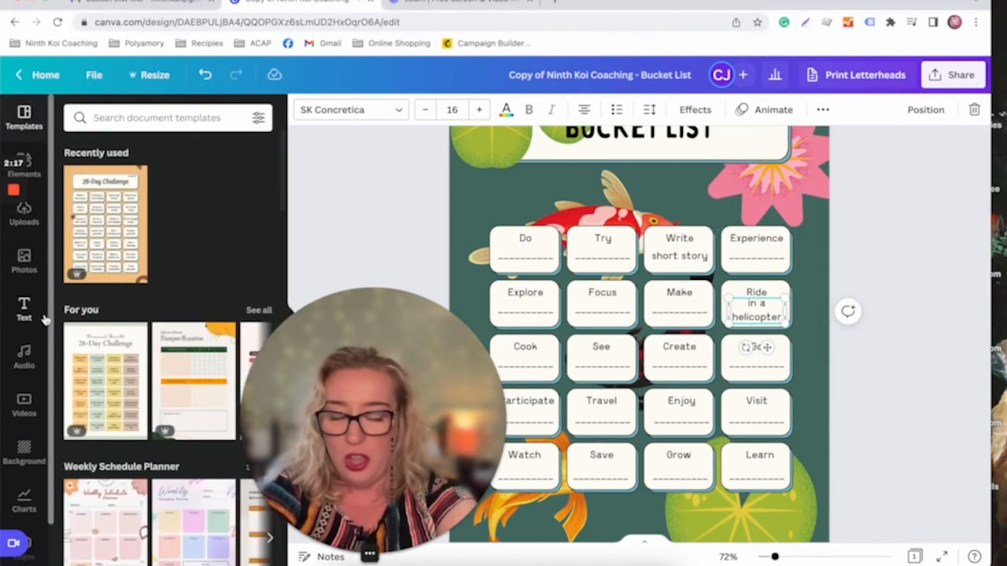
- Replace the page background with the pink and red swirl image from the Abstract backgrounds
{"action": "scroll", "coordinate": [629, 197], "scroll_direction": "up", "scroll_amount": 2}
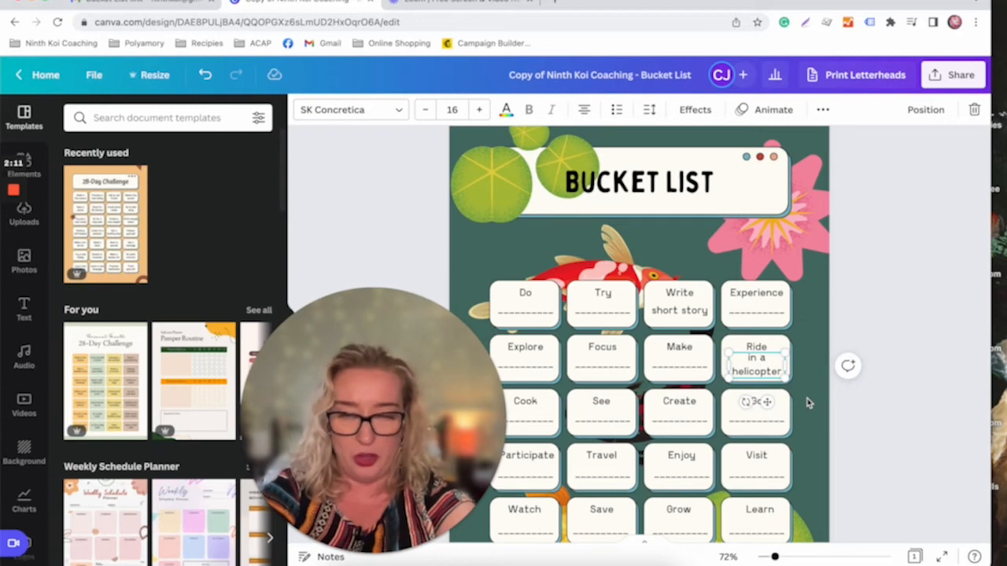
{"action": "left_click", "coordinate": [30, 449]}
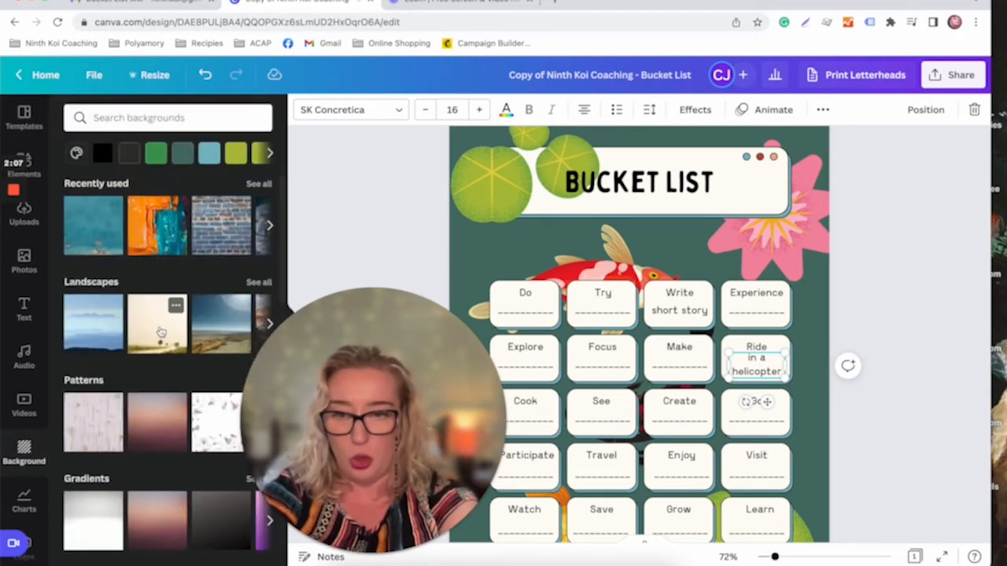
{"action": "scroll", "coordinate": [160, 331], "scroll_direction": "down", "scroll_amount": 2}
{"action": "scroll", "coordinate": [159, 331], "scroll_direction": "down", "scroll_amount": 3}
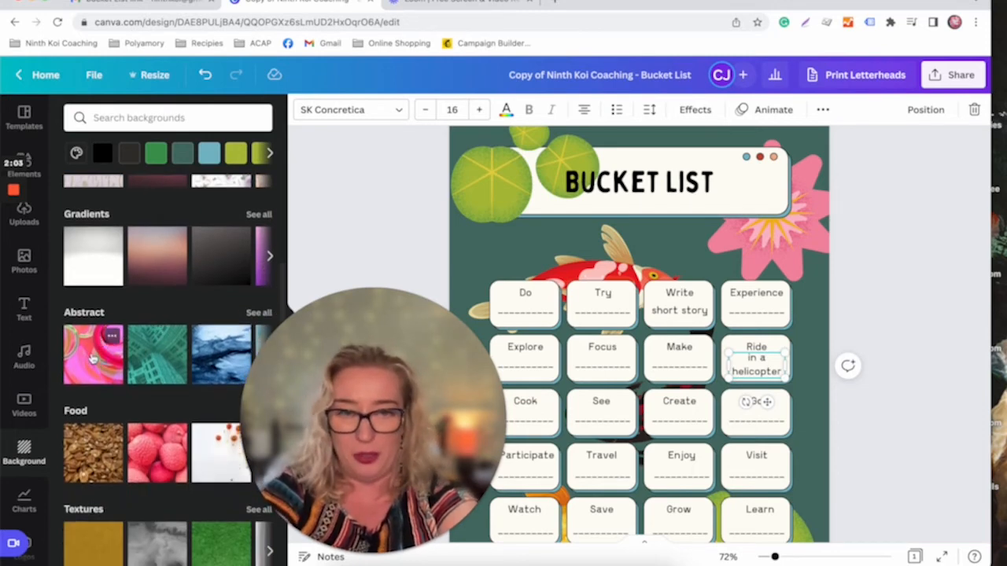
{"action": "left_click", "coordinate": [92, 357]}
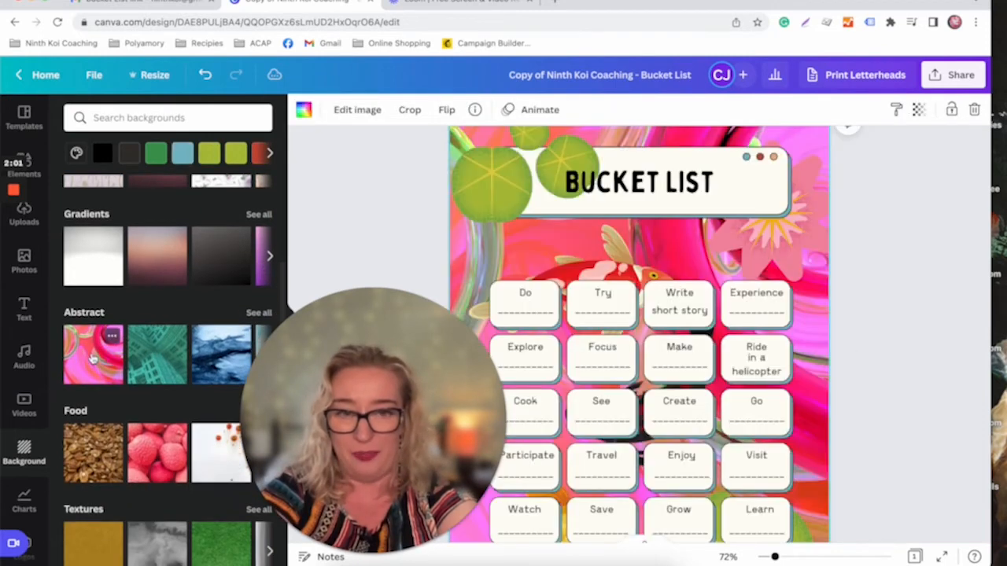
- Delete the green lily pads beside the "BUCKET LIST" title and search the elements for "flower"
{"action": "left_click", "coordinate": [503, 185]}
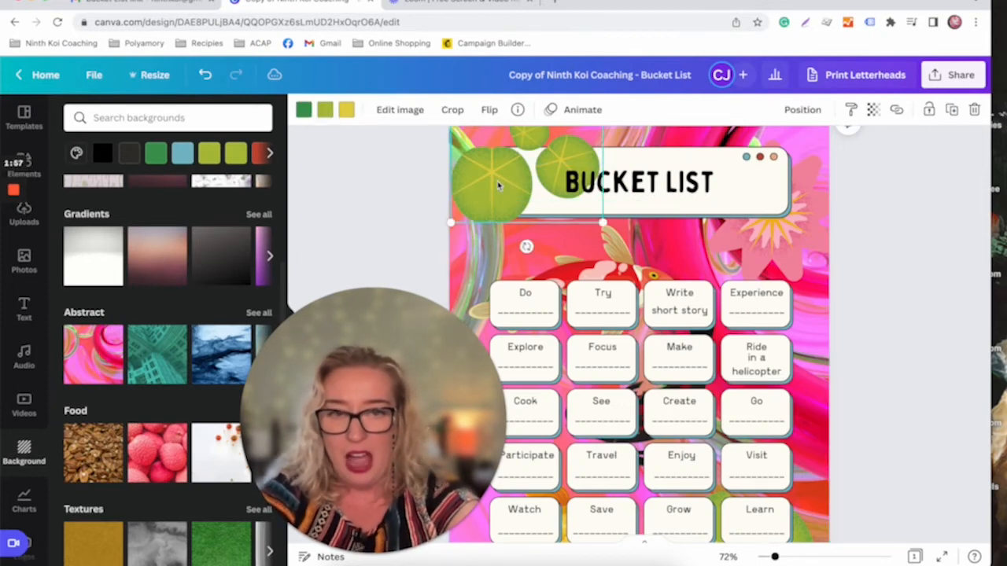
{"action": "key", "text": "Delete"}
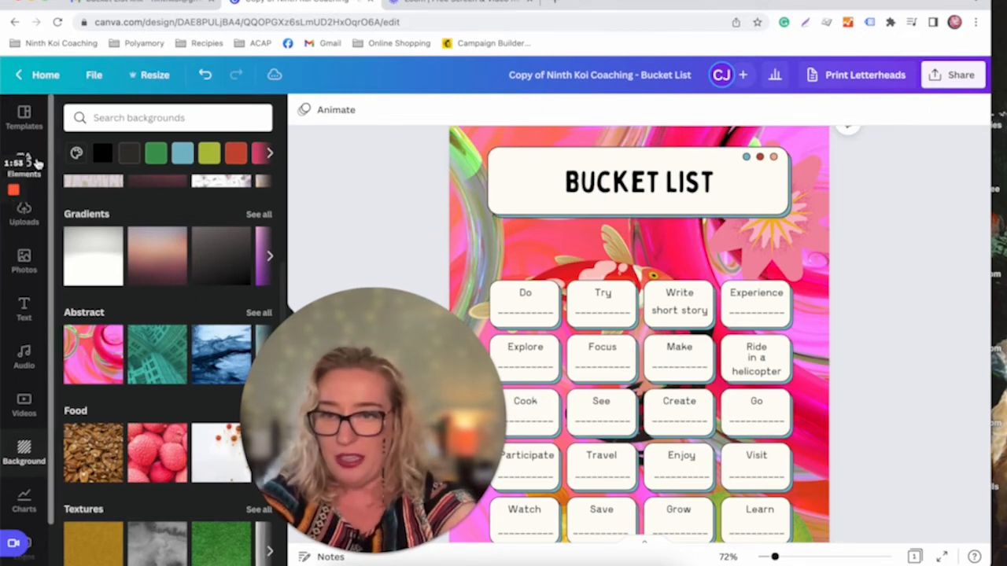
{"action": "left_click", "coordinate": [35, 165]}
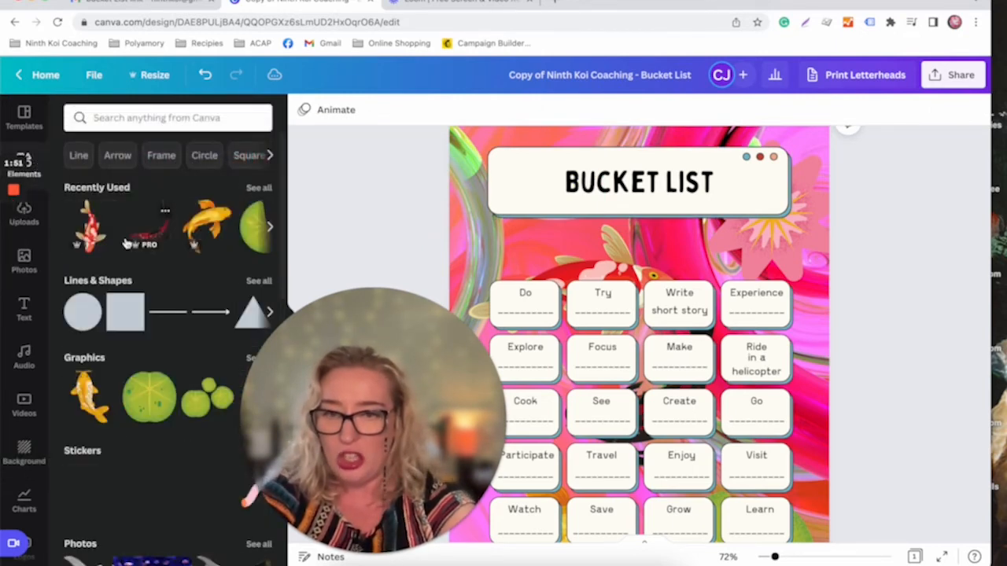
{"action": "scroll", "coordinate": [178, 361], "scroll_direction": "down", "scroll_amount": 3}
{"action": "scroll", "coordinate": [178, 361], "scroll_direction": "down", "scroll_amount": 1}
{"action": "scroll", "coordinate": [180, 359], "scroll_direction": "up", "scroll_amount": 4}
{"action": "left_click", "coordinate": [144, 119]}
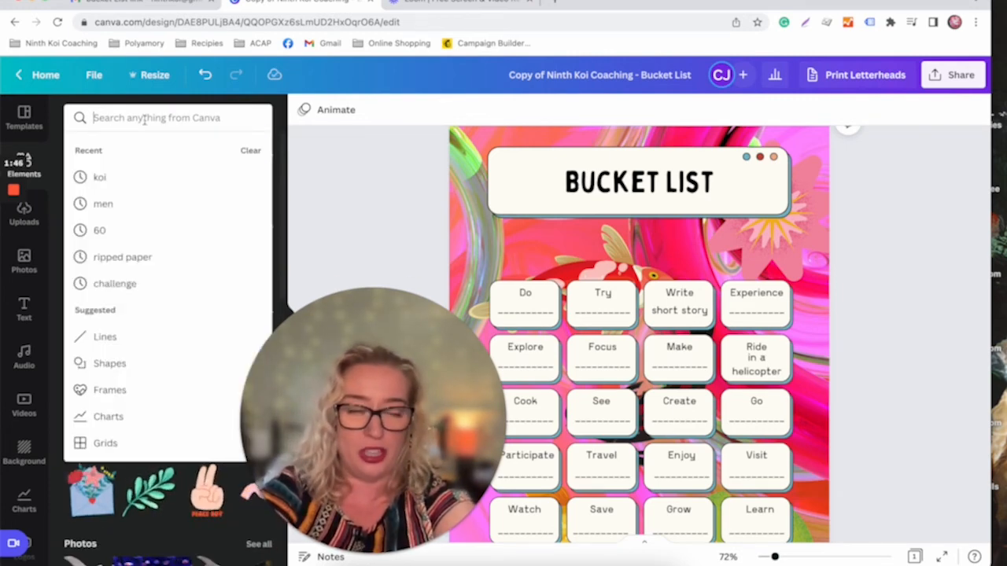
{"action": "type", "text": "flower"}
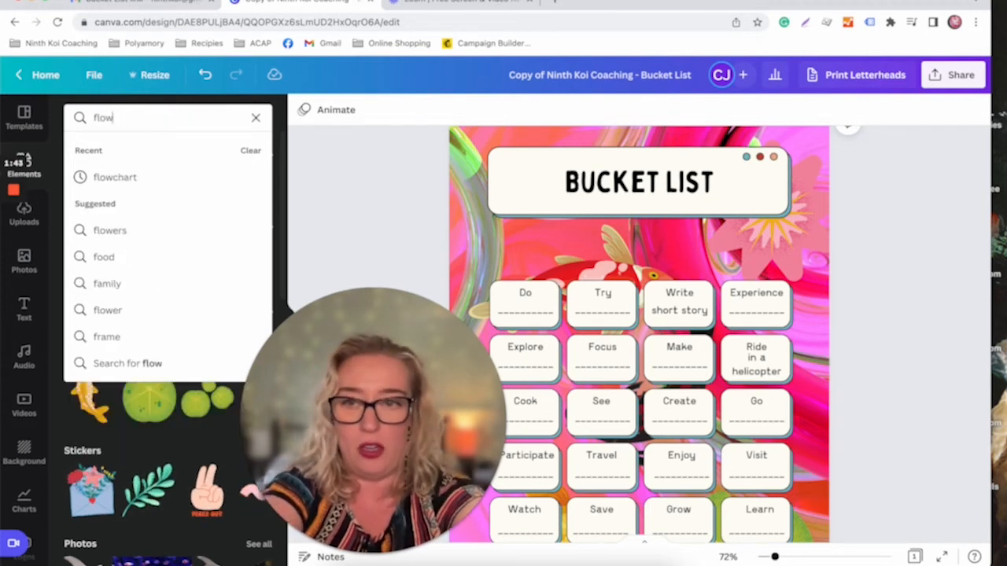
{"action": "key", "text": "Return"}
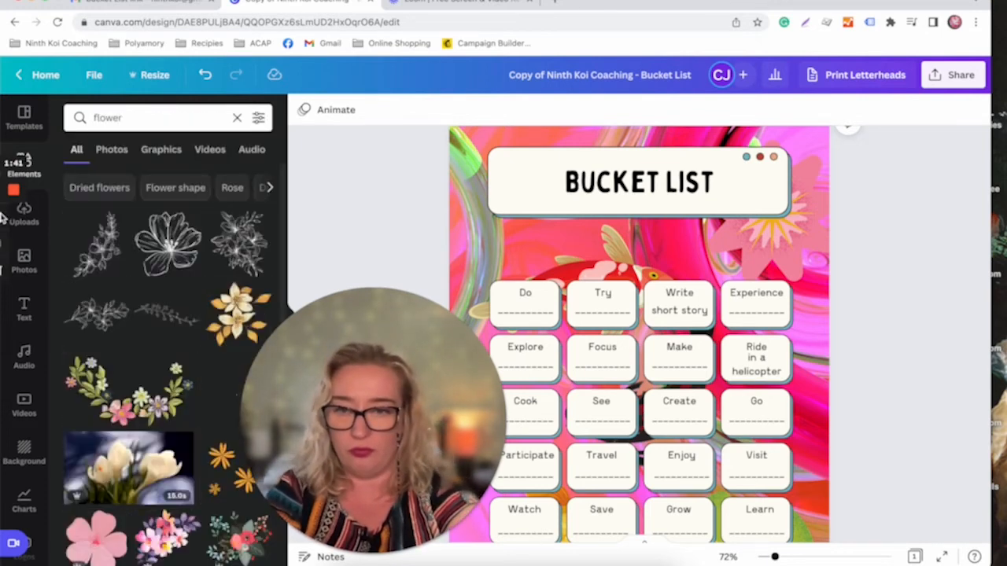
- Place the pink five-petal flower over the left end of the "BUCKET LIST" banner and move it backward, behind the banner
{"action": "scroll", "coordinate": [118, 314], "scroll_direction": "down", "scroll_amount": 3}
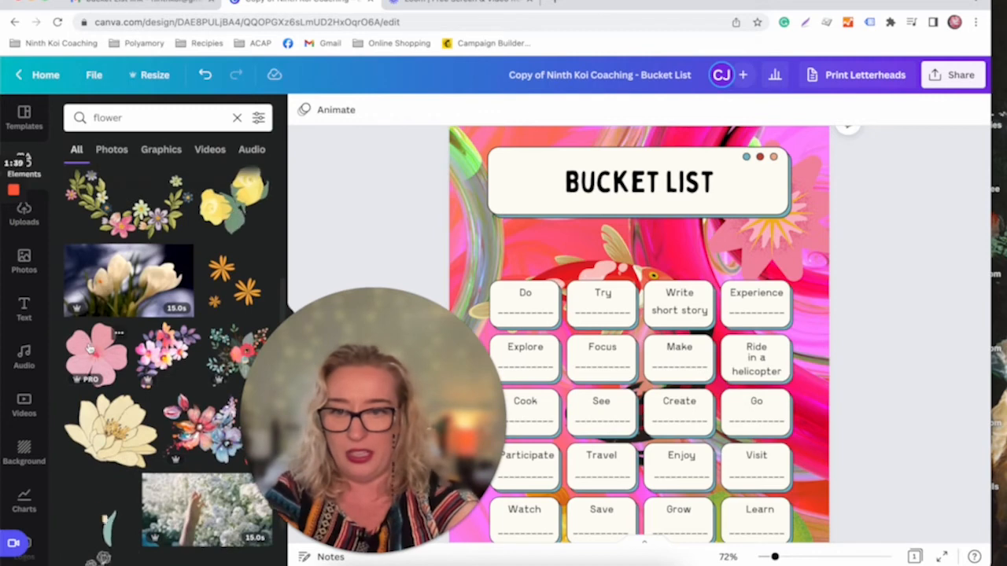
{"action": "left_click", "coordinate": [91, 351]}
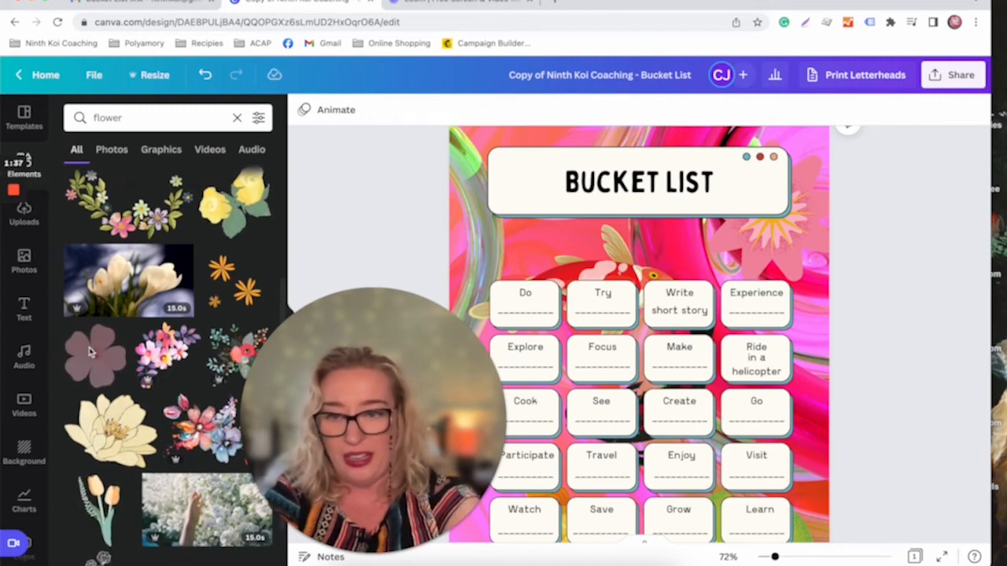
{"action": "left_click_drag", "start_coordinate": [101, 356], "coordinate": [494, 155]}
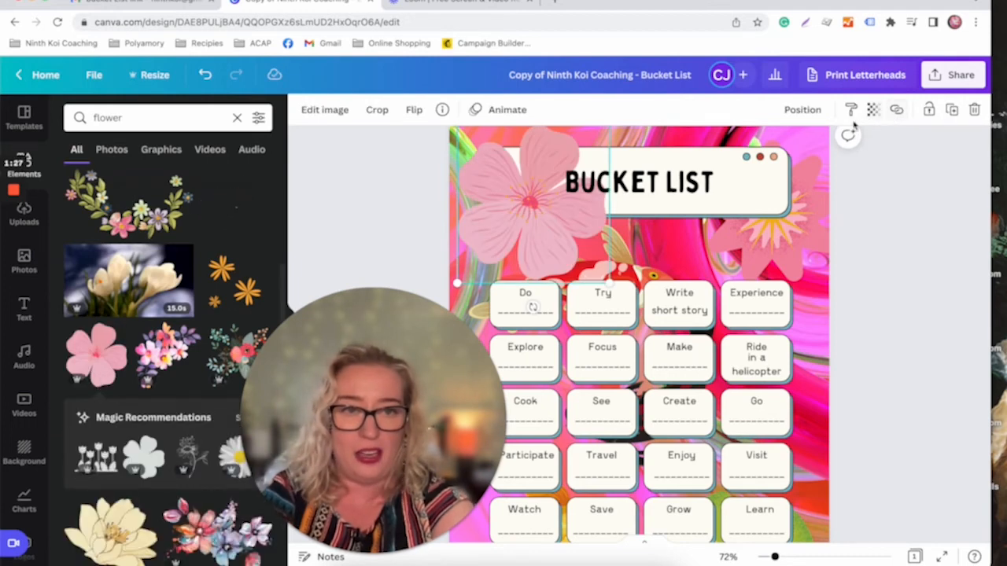
{"action": "left_click", "coordinate": [806, 111]}
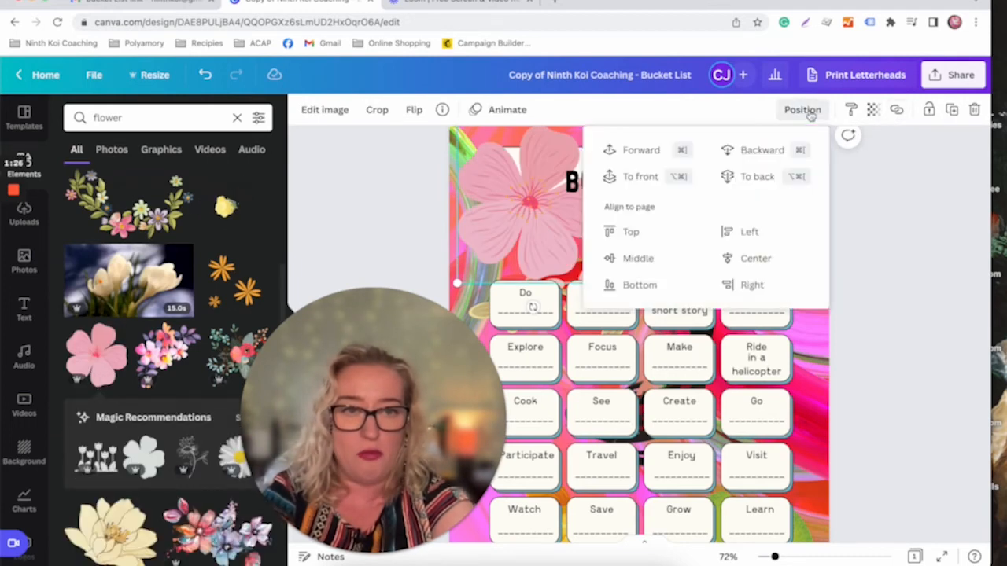
{"action": "left_click", "coordinate": [763, 153]}
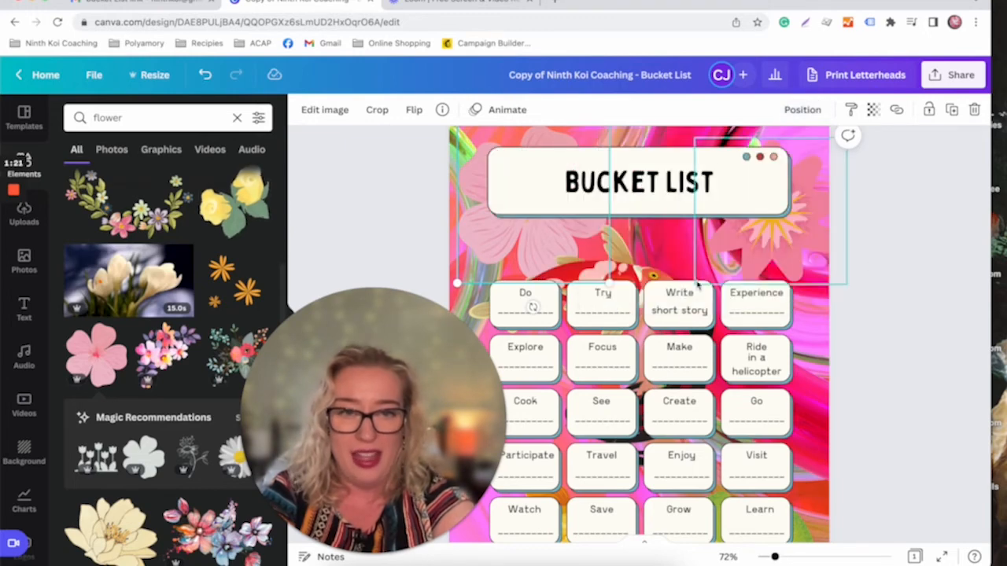
{"action": "scroll", "coordinate": [720, 339], "scroll_direction": "down", "scroll_amount": 3}
{"action": "scroll", "coordinate": [721, 339], "scroll_direction": "down", "scroll_amount": 3}
{"action": "scroll", "coordinate": [721, 339], "scroll_direction": "up", "scroll_amount": 7}
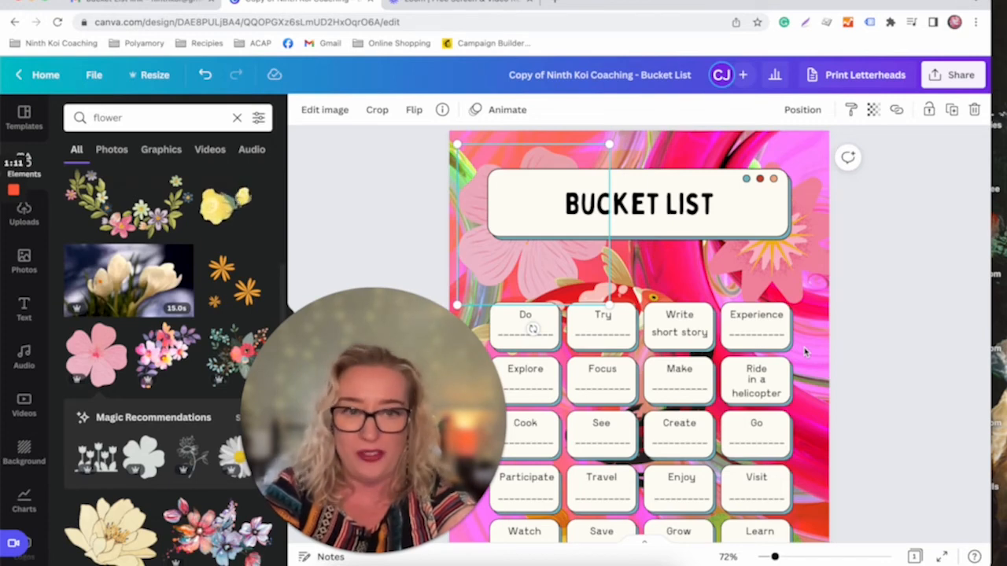
{"action": "scroll", "coordinate": [804, 353], "scroll_direction": "down", "scroll_amount": 3}
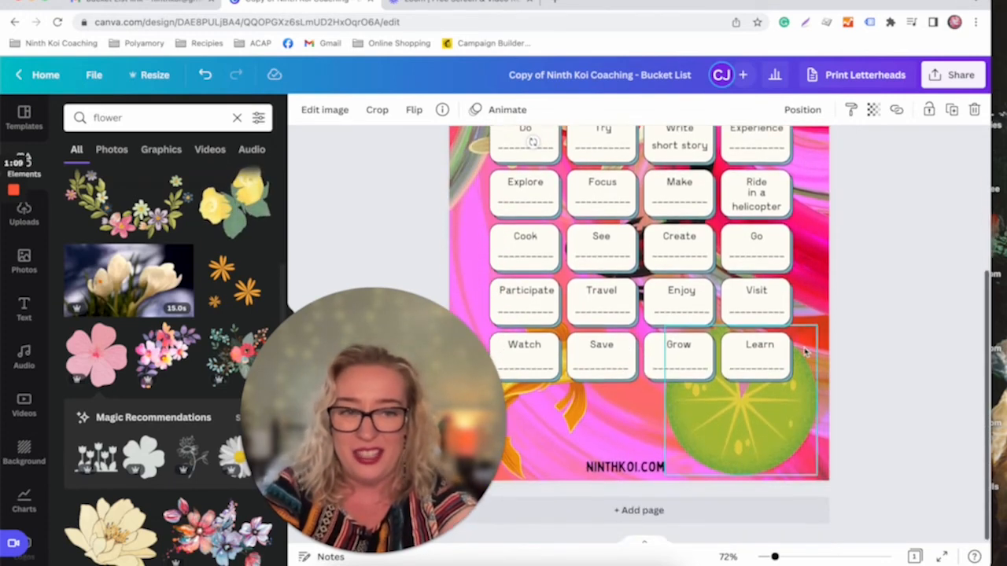
{"action": "scroll", "coordinate": [805, 353], "scroll_direction": "up", "scroll_amount": 3}
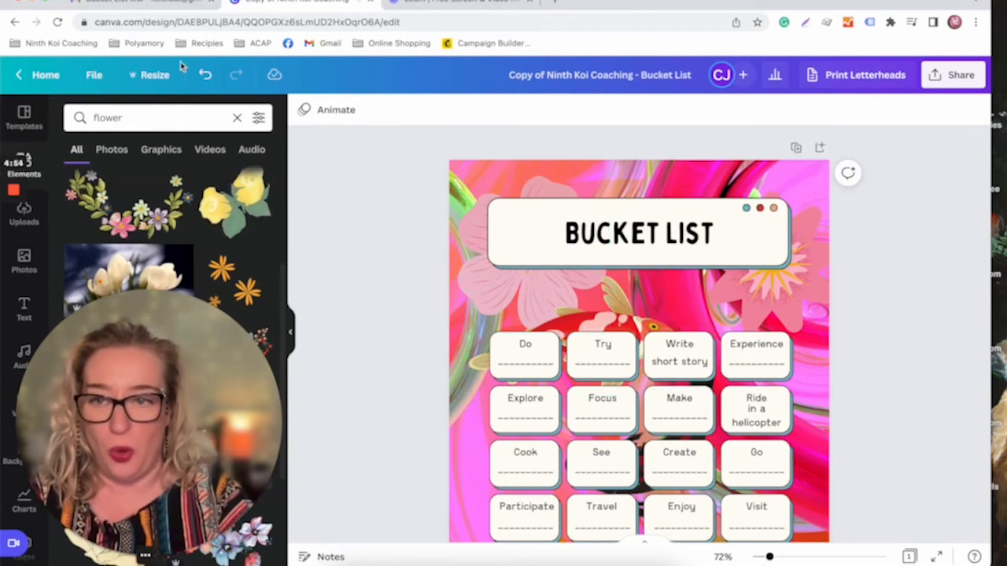
- Search the elements for "tick" and place the plain green check mark on the "Write short story" card, shrunk to fit the card
{"action": "scroll", "coordinate": [602, 344], "scroll_direction": "down", "scroll_amount": 3}
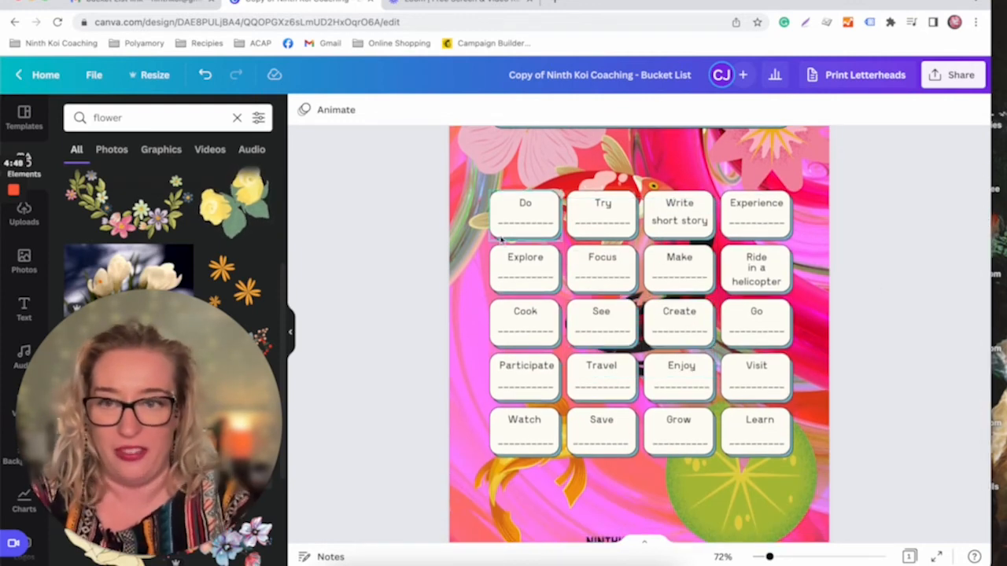
{"action": "left_click", "coordinate": [236, 117]}
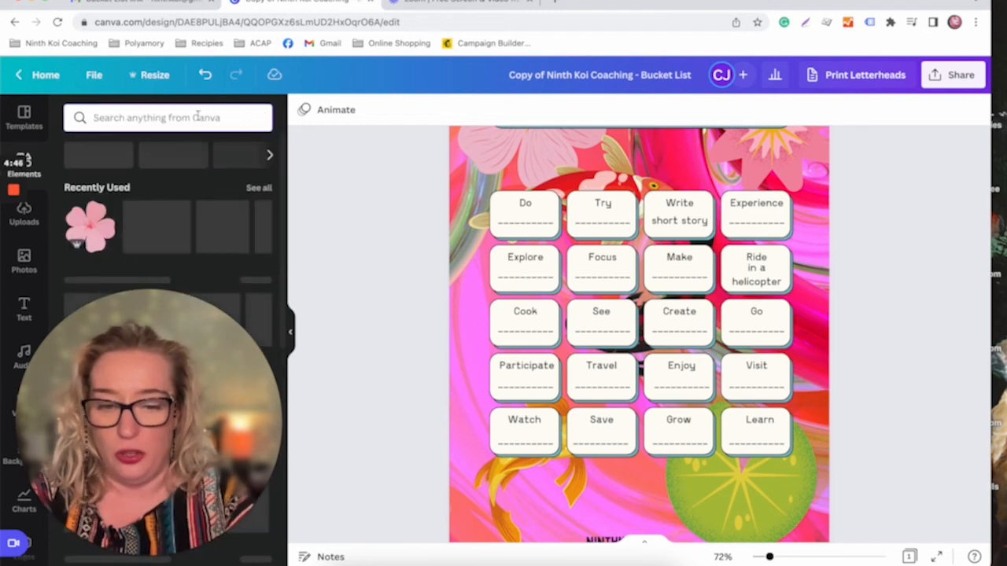
{"action": "type", "text": "tick"}
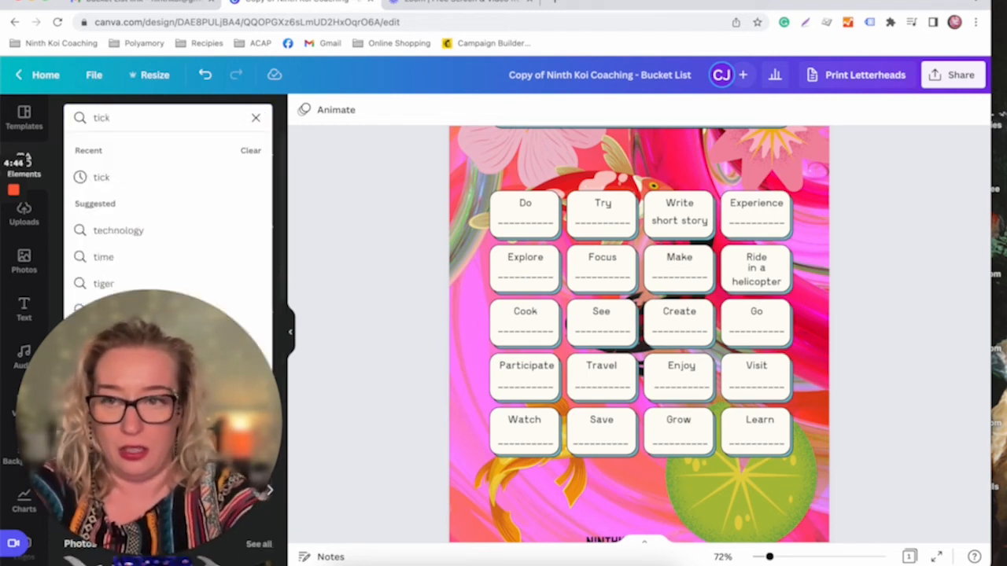
{"action": "key", "text": "Return"}
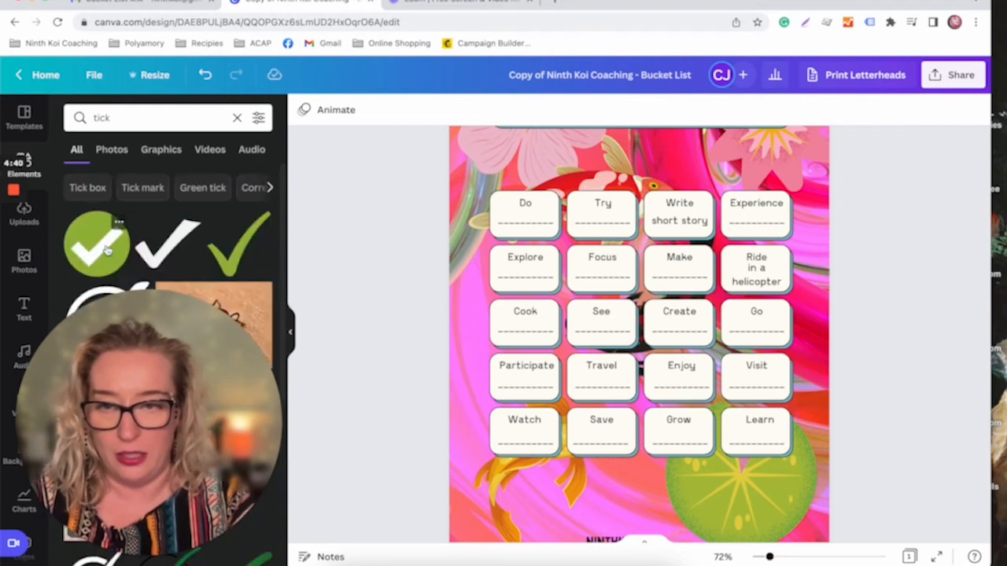
{"action": "left_click_drag", "start_coordinate": [254, 252], "coordinate": [661, 197]}
{"action": "left_click_drag", "start_coordinate": [722, 143], "coordinate": [682, 225]}
{"action": "left_click", "coordinate": [909, 263]}
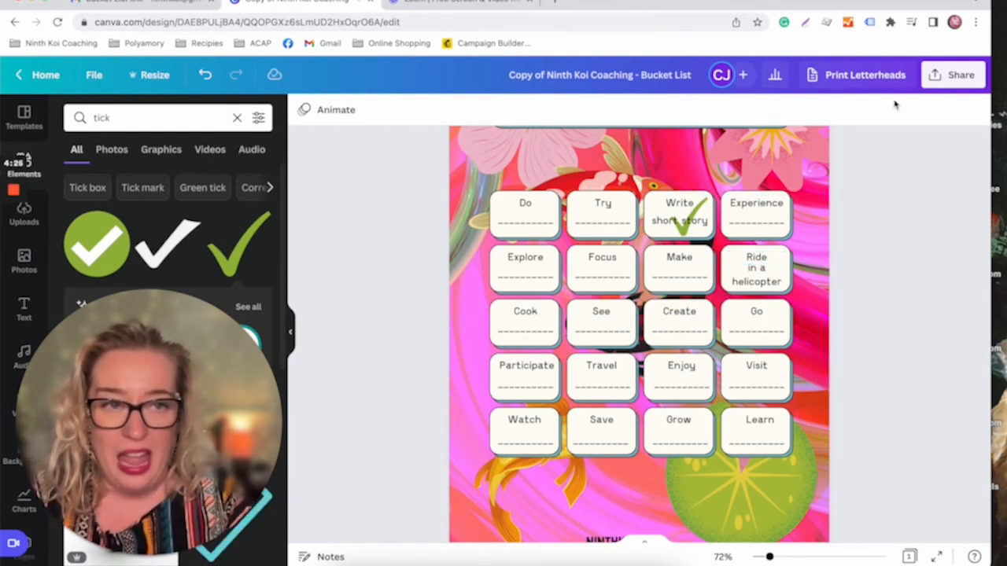
- Download the bucket list design as a PNG at size 1
{"action": "left_click", "coordinate": [945, 82]}
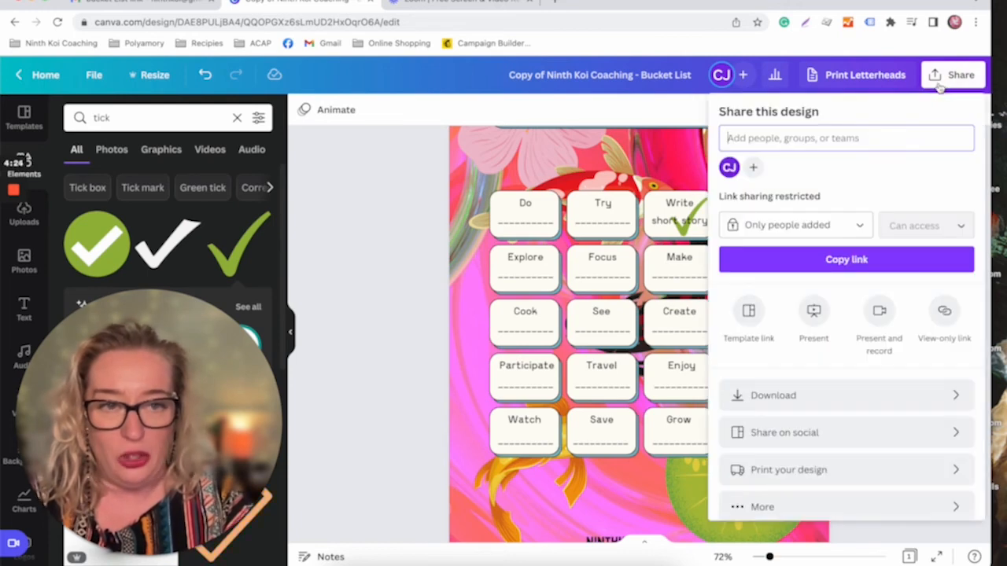
{"action": "left_click", "coordinate": [941, 85]}
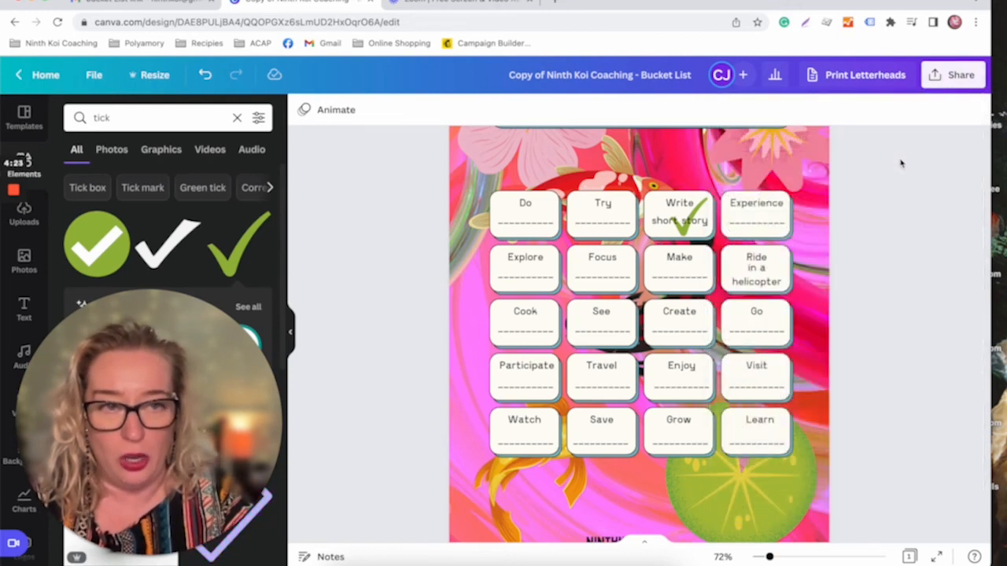
{"action": "left_click", "coordinate": [945, 86]}
{"action": "left_click", "coordinate": [865, 396]}
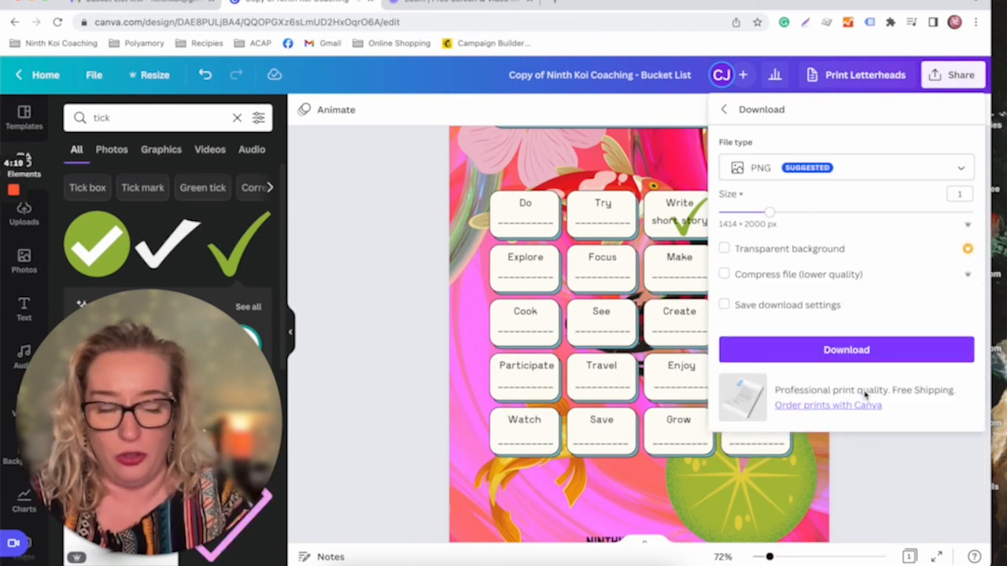
{"action": "left_click", "coordinate": [844, 351]}
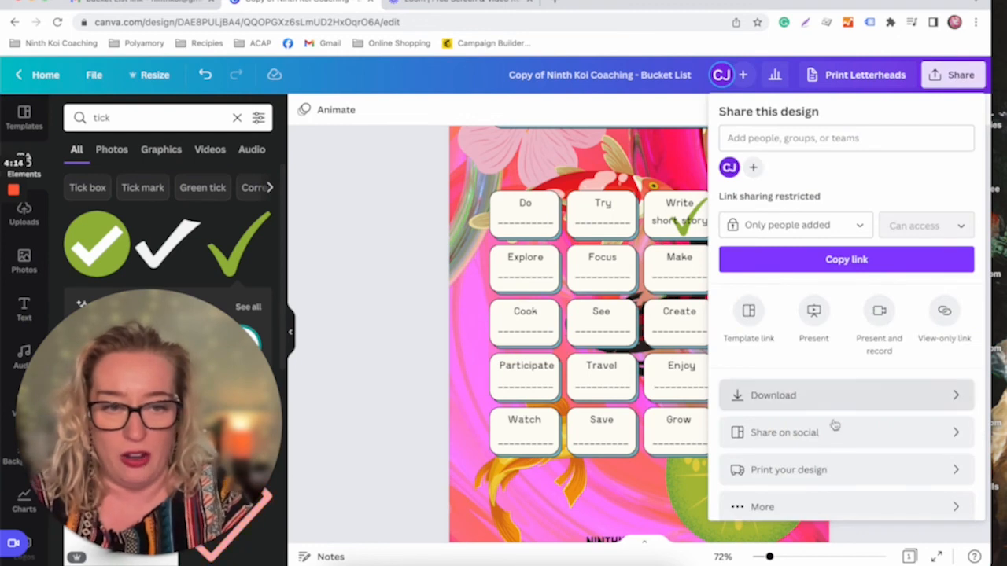
- Examine the social media publishing destinations and the full list of sharing options for the design
{"action": "left_click", "coordinate": [835, 432]}
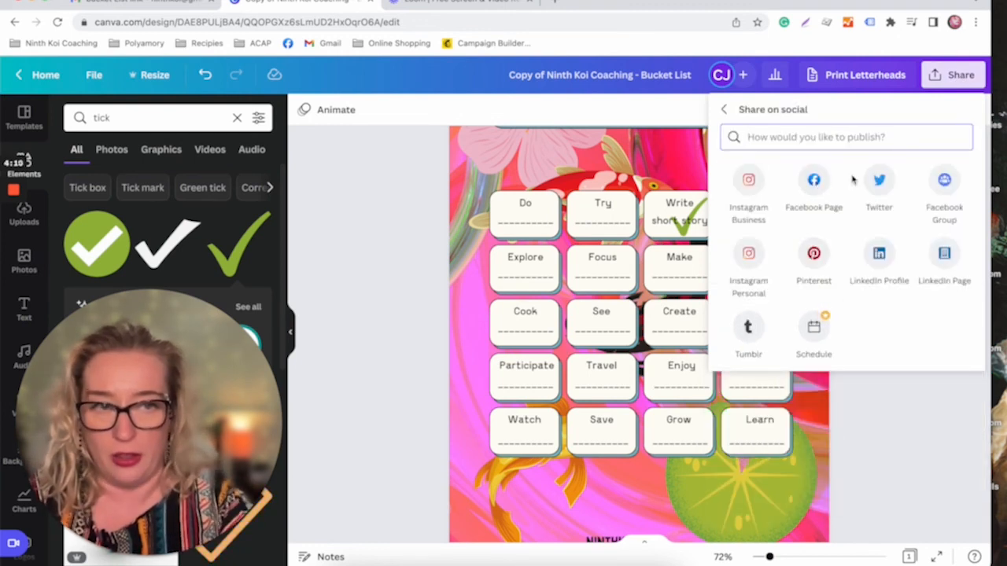
{"action": "left_click", "coordinate": [944, 75]}
{"action": "left_click", "coordinate": [944, 75]}
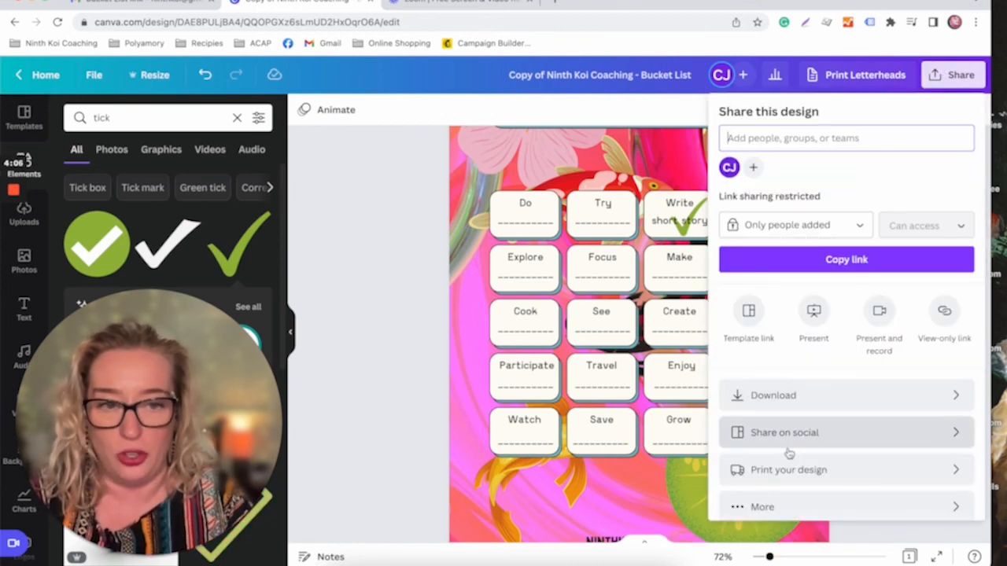
{"action": "left_click", "coordinate": [778, 507]}
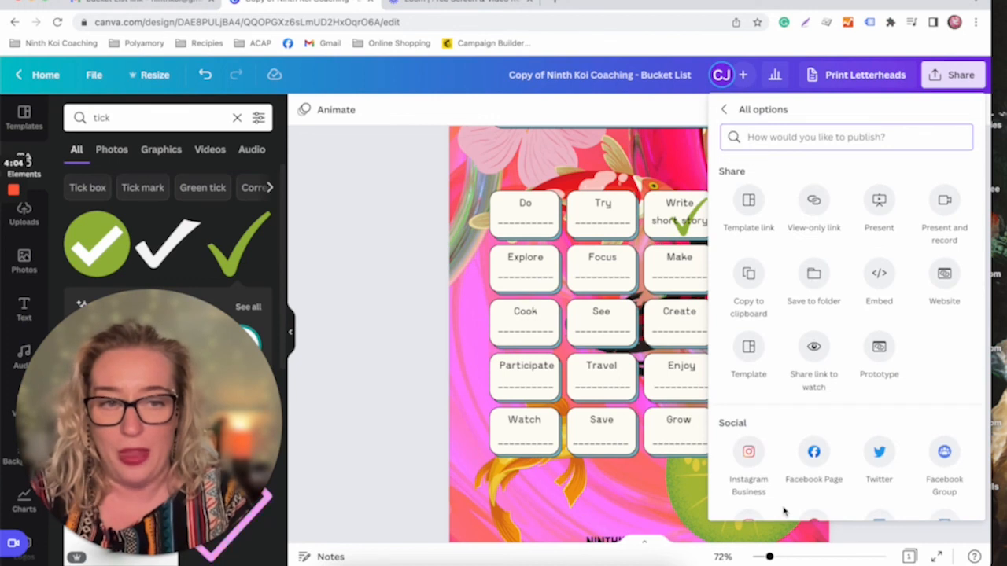